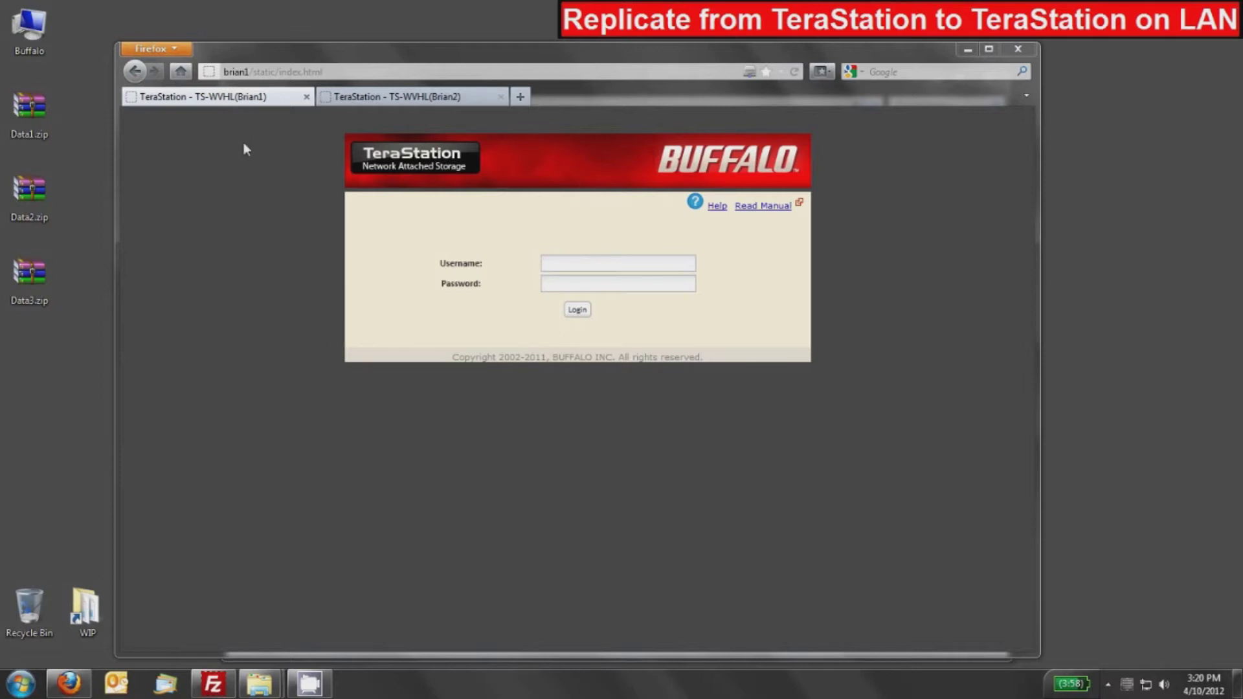
Log in to Brian1 as admin with the administrator password and open the New Folder form.
left_click(399, 103)
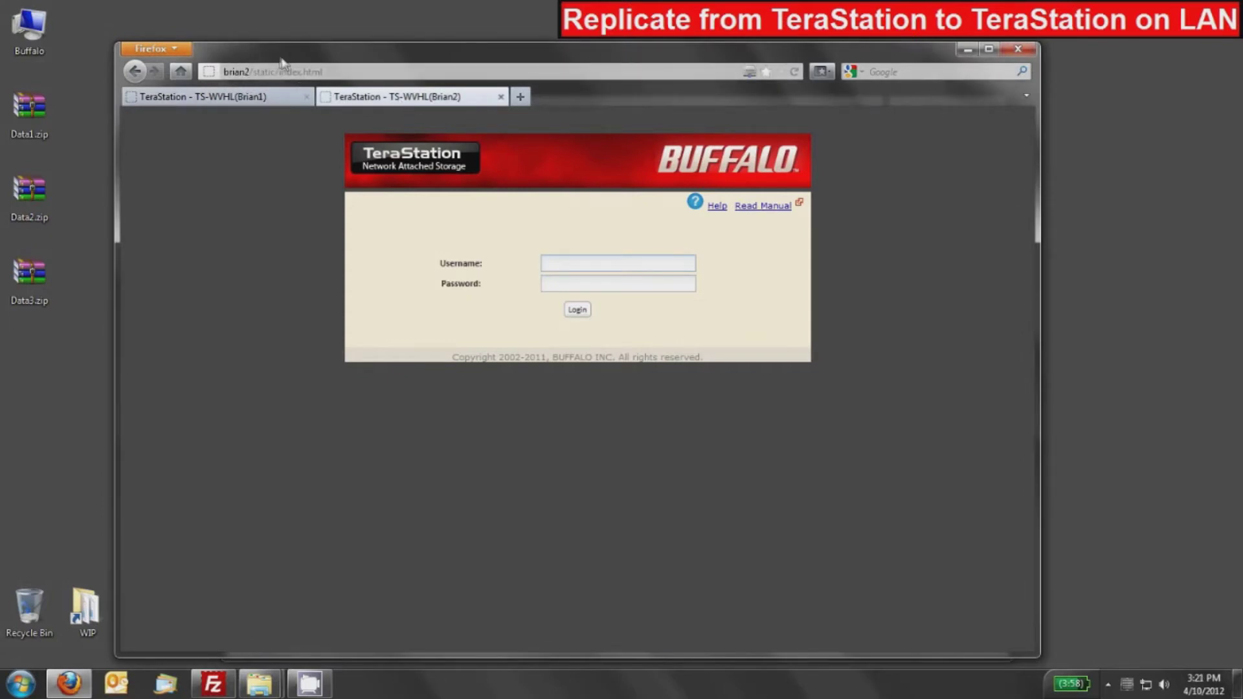
left_click(223, 102)
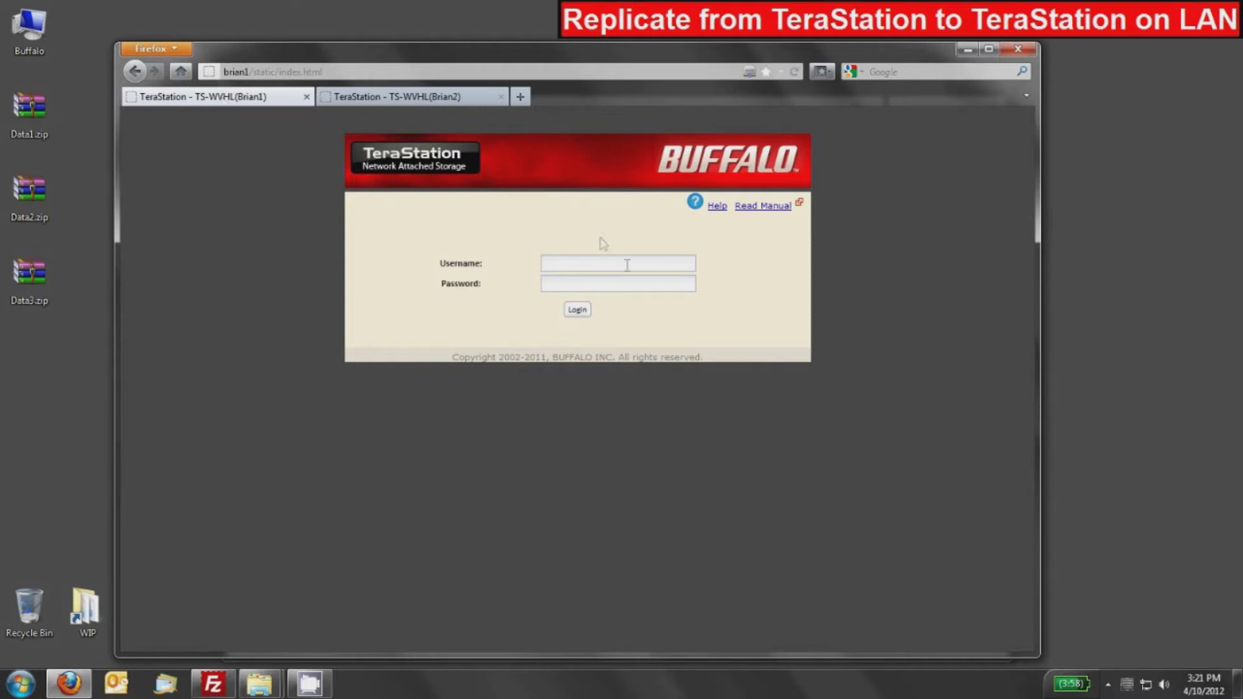
left_click(557, 263)
type("admin******")
key("Return")
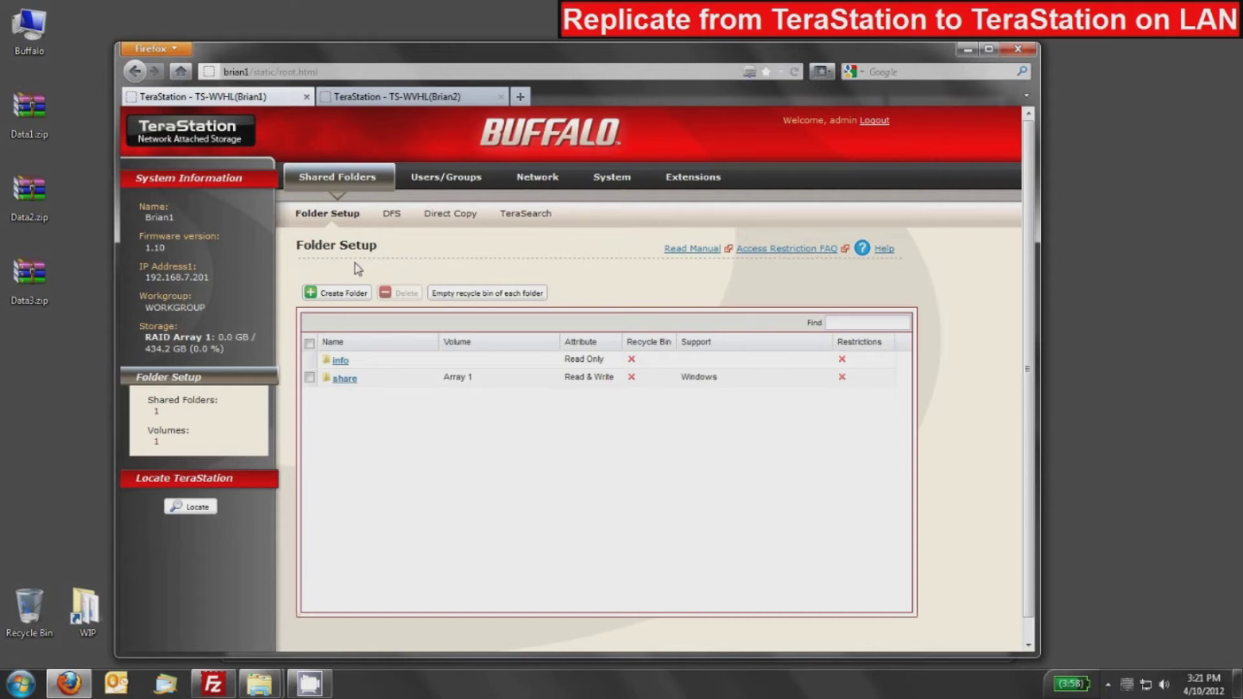
left_click(338, 295)
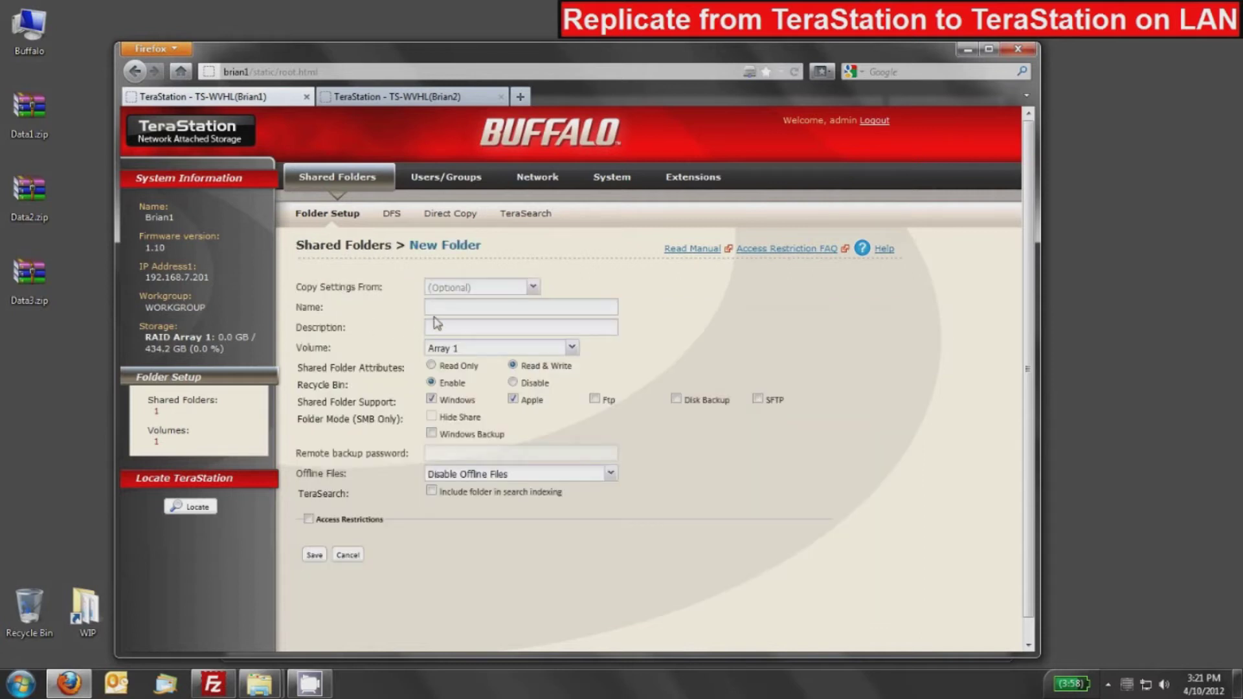
Save a new Brian1 shared folder named 'source' with its recycle bin disabled.
type("source")
left_click(513, 383)
left_click(313, 556)
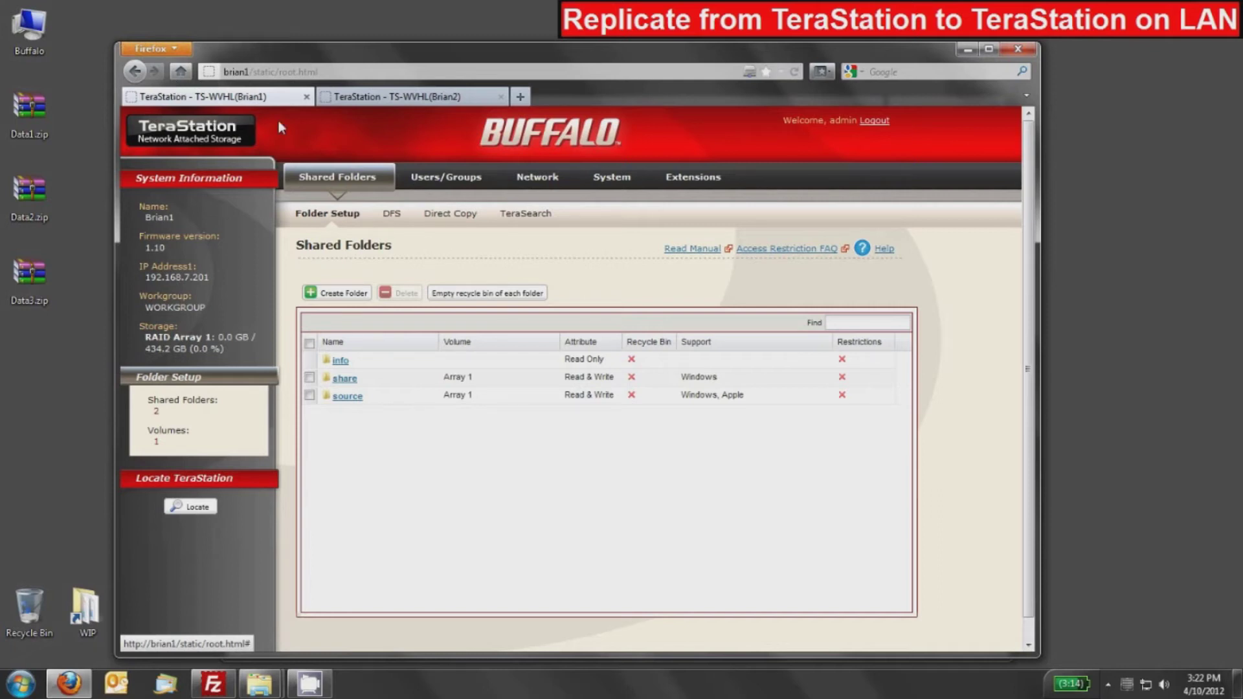
left_click(424, 97)
Log in to Brian2 as admin and fill in folder 'target' with recycle bin disabled and Disk Backup on.
type("adm")
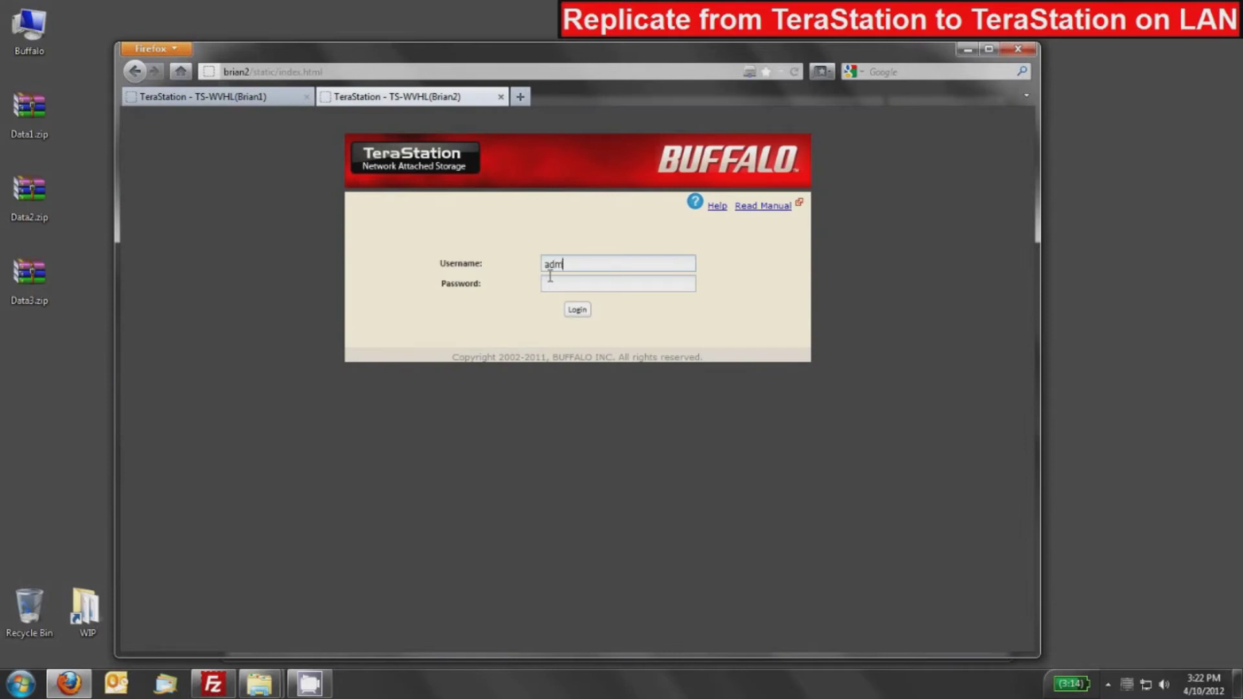
type("in123456")
key("Return")
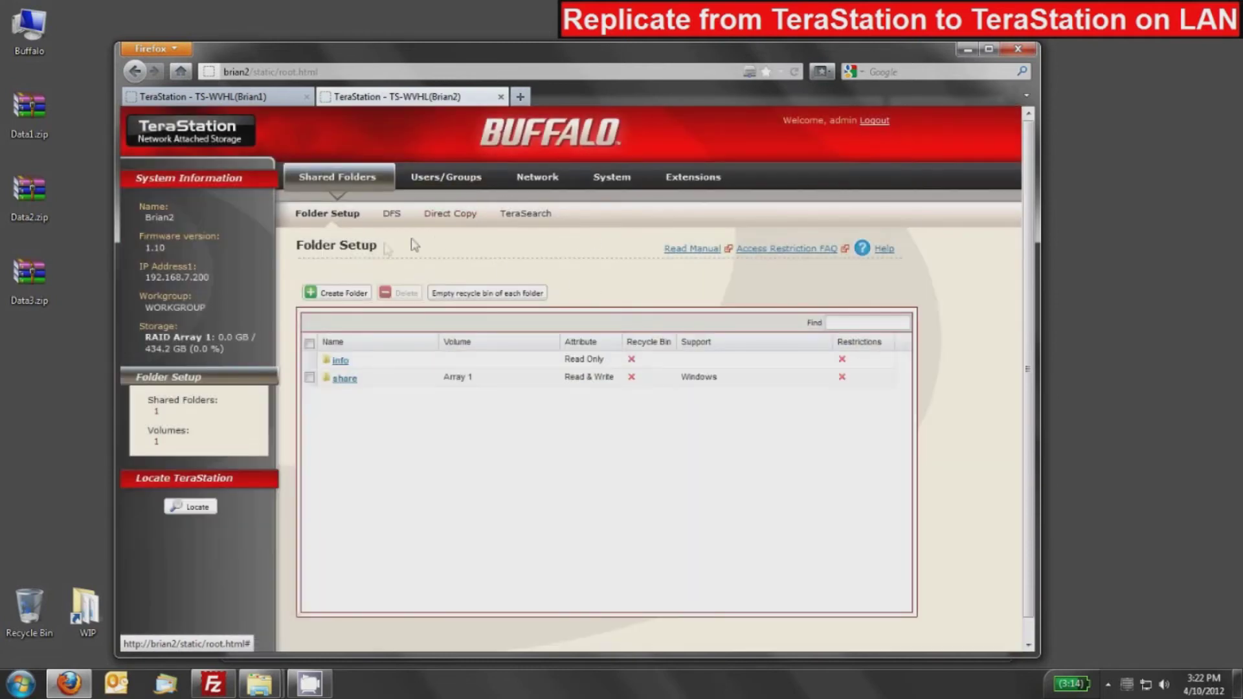
left_click(338, 293)
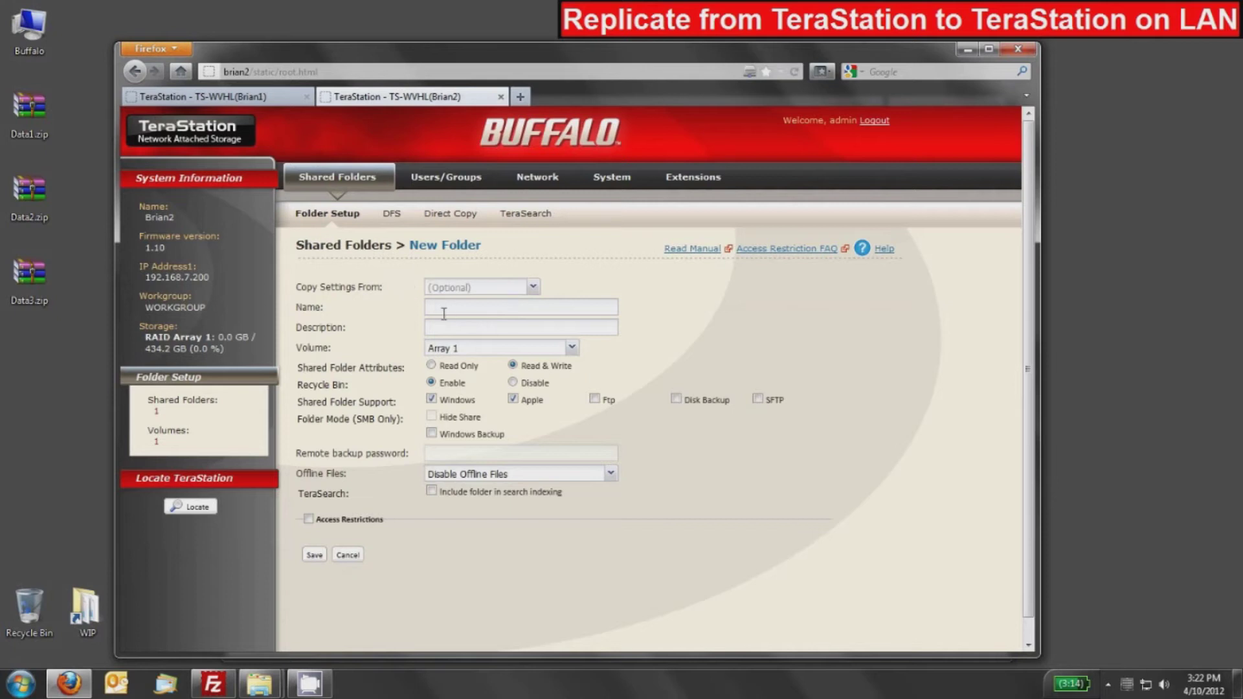
type("target")
left_click(514, 383)
left_click(677, 400)
Save the 'target' folder on Brian2, then return to Brian1's shared folder list.
left_click(315, 556)
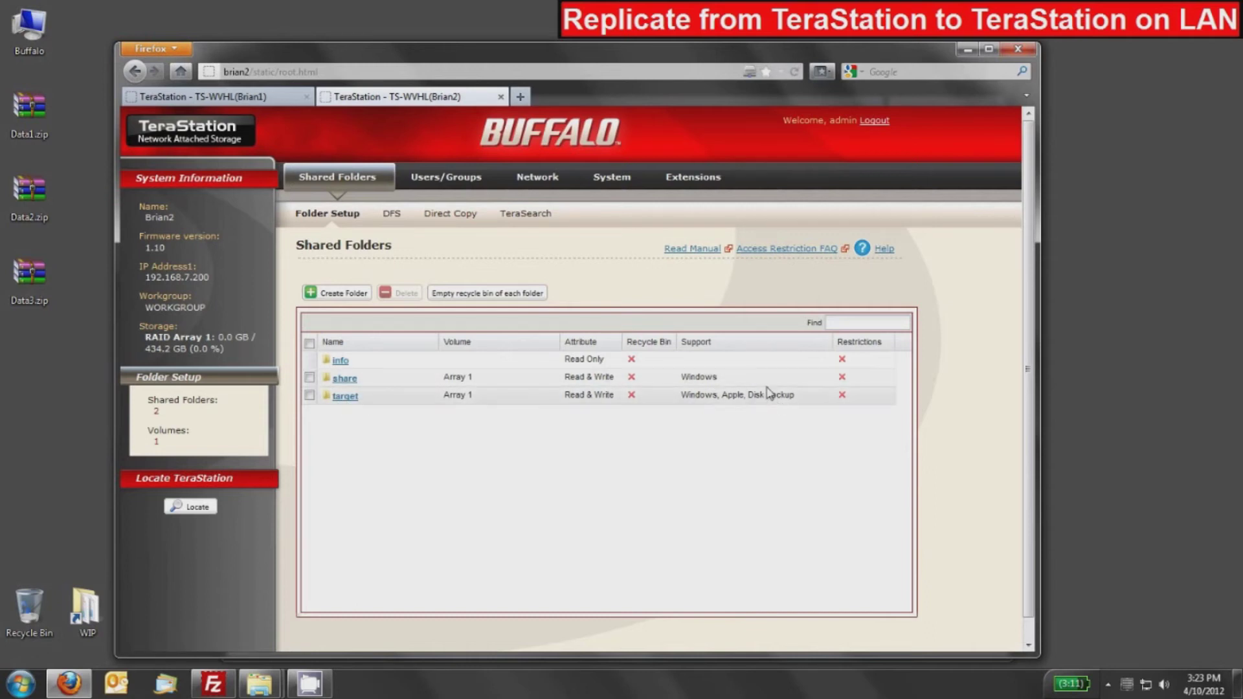
left_click(262, 97)
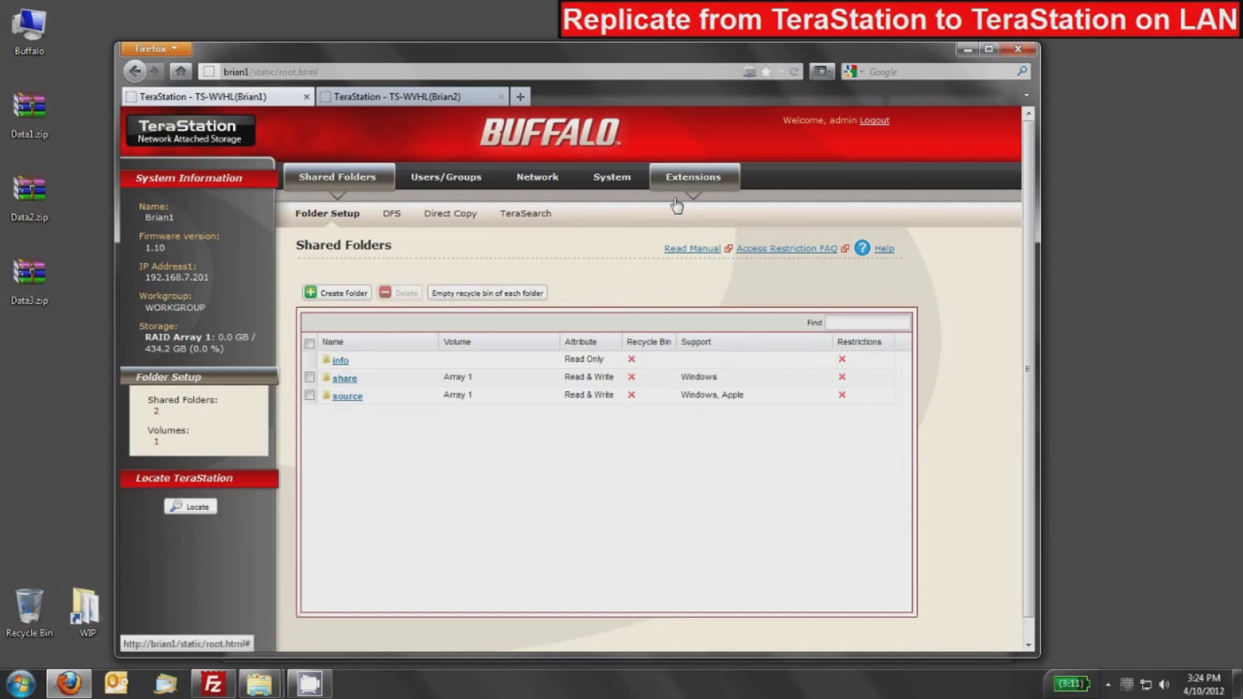
Go to Brian1's System > Backup settings page.
left_click(615, 180)
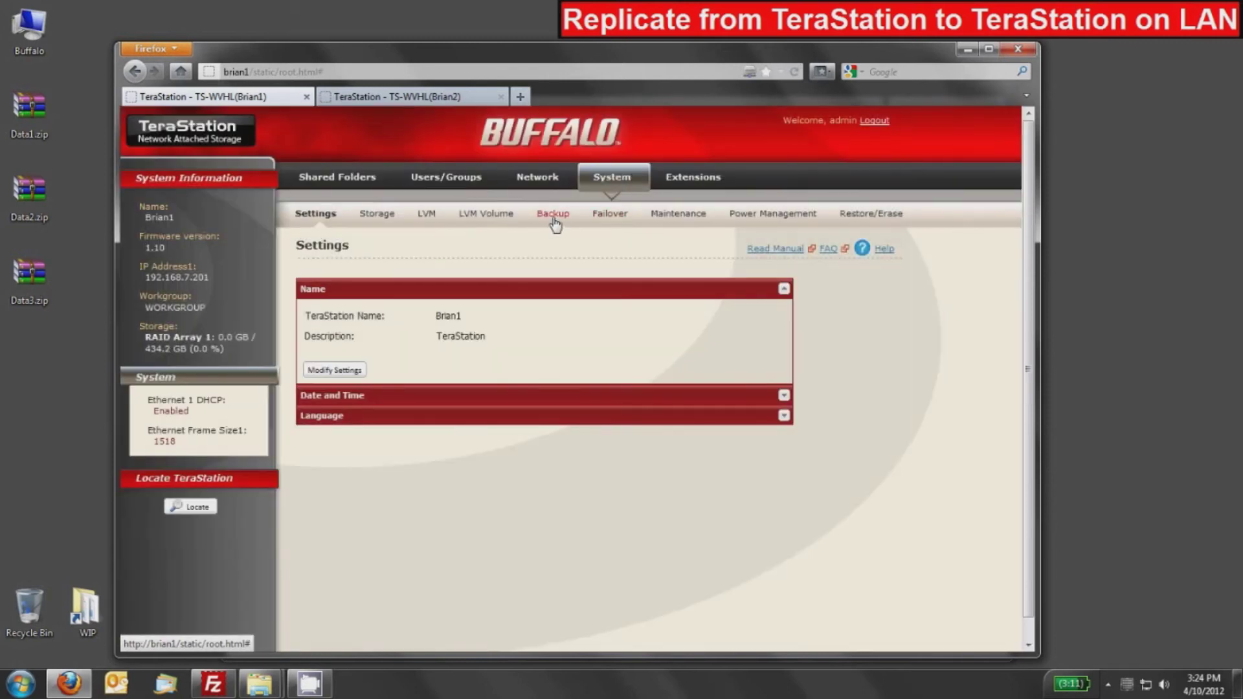
left_click(554, 219)
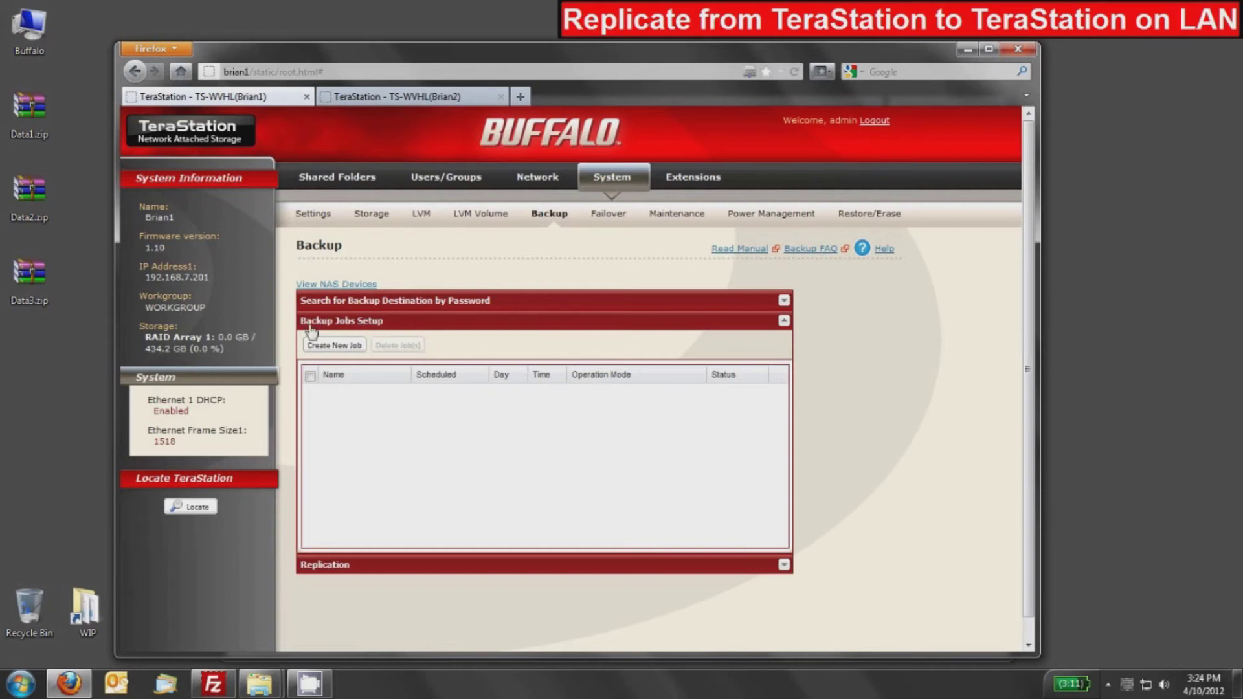
Collapse Backup Jobs, expand Replication and add a new replication pair on Brian1.
left_click(345, 323)
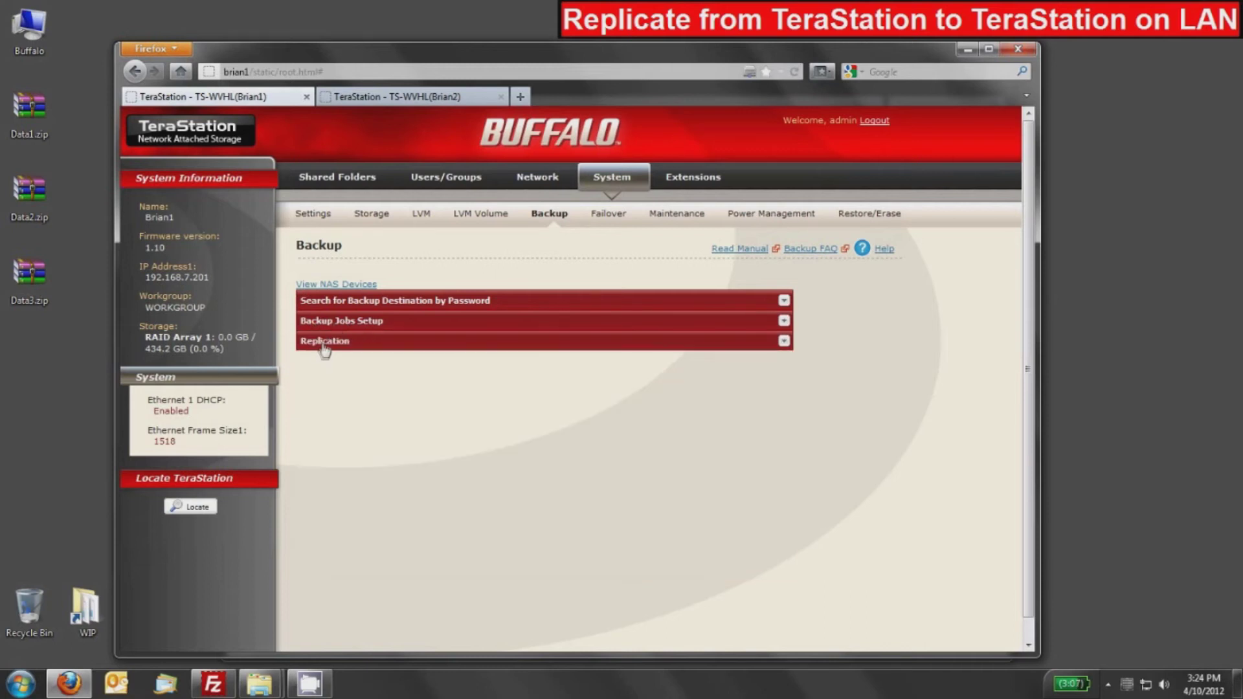
left_click(324, 342)
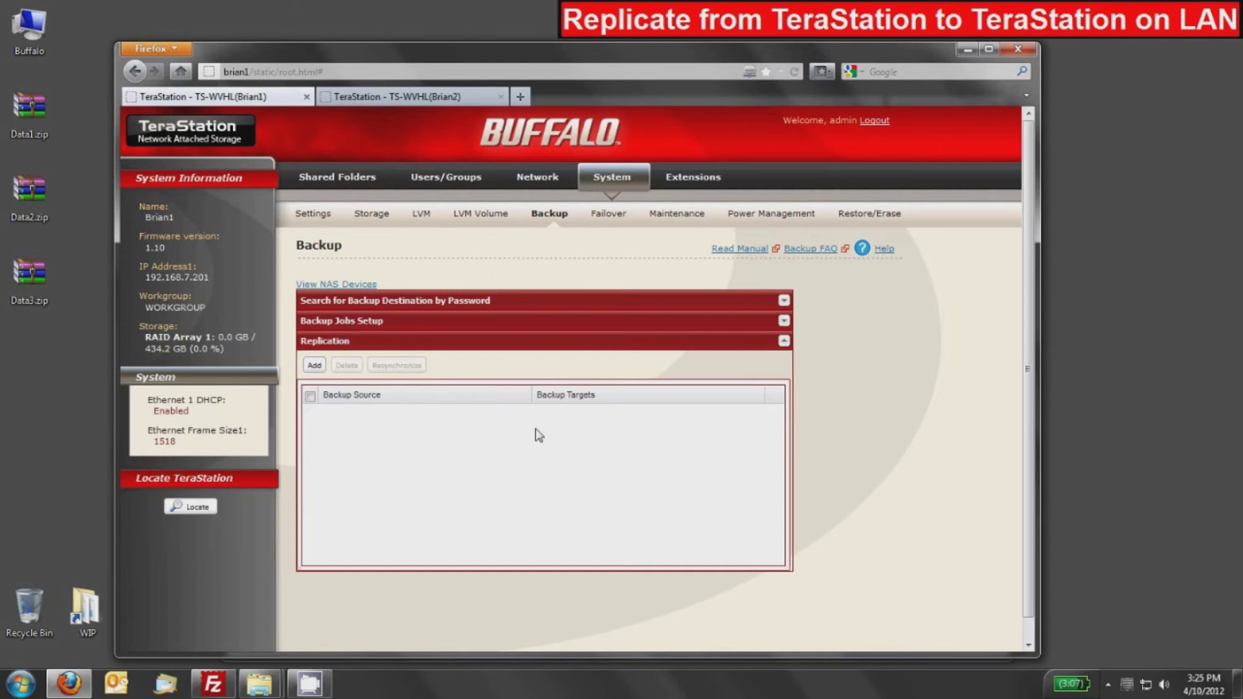
left_click(315, 366)
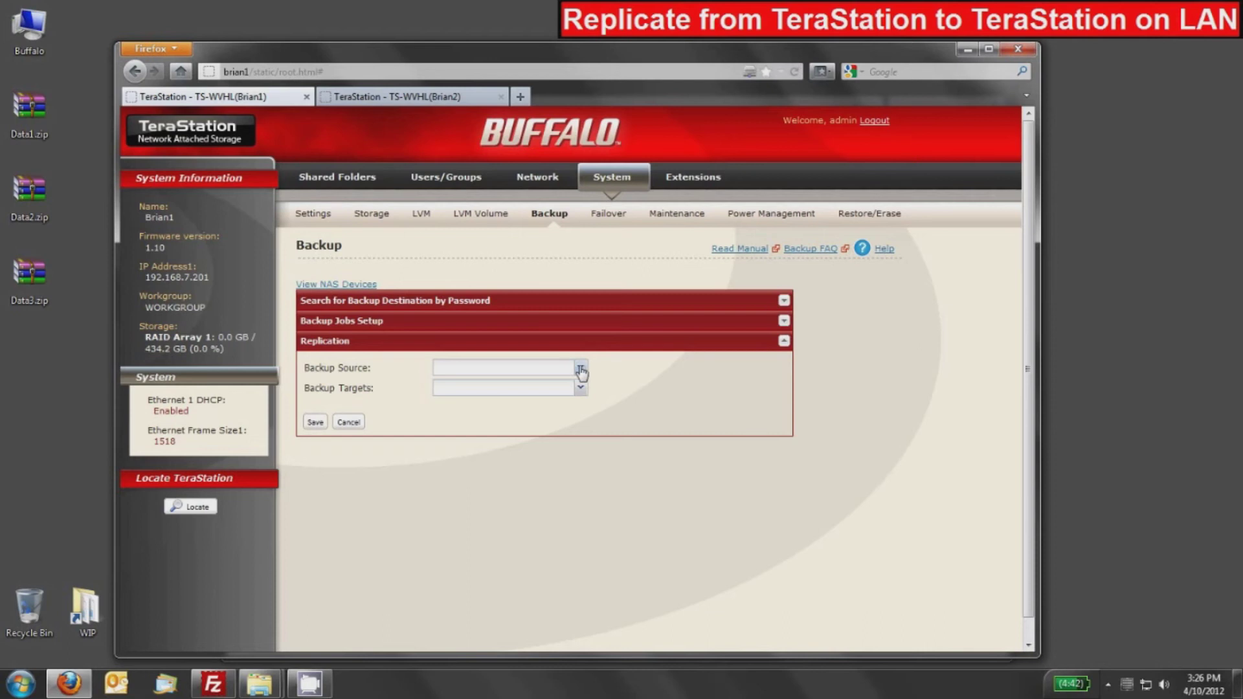
left_click(582, 369)
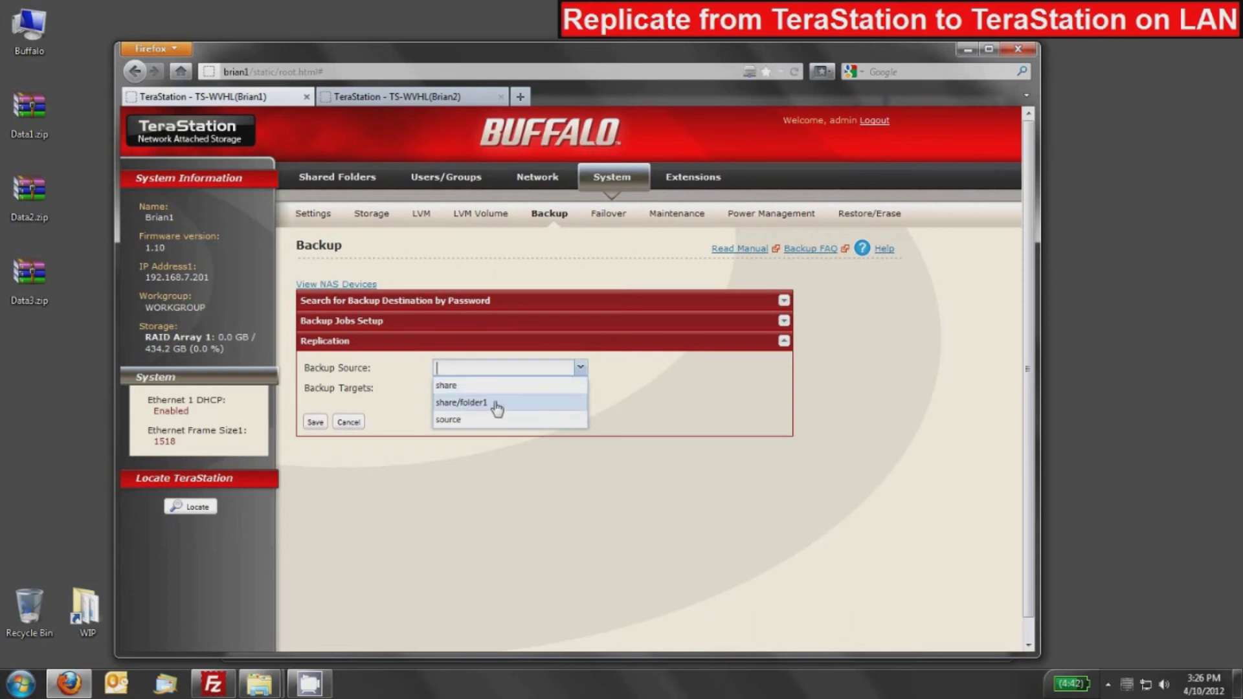
Set 'source' as replication source and Brian2@target as backup target, then save.
left_click(457, 421)
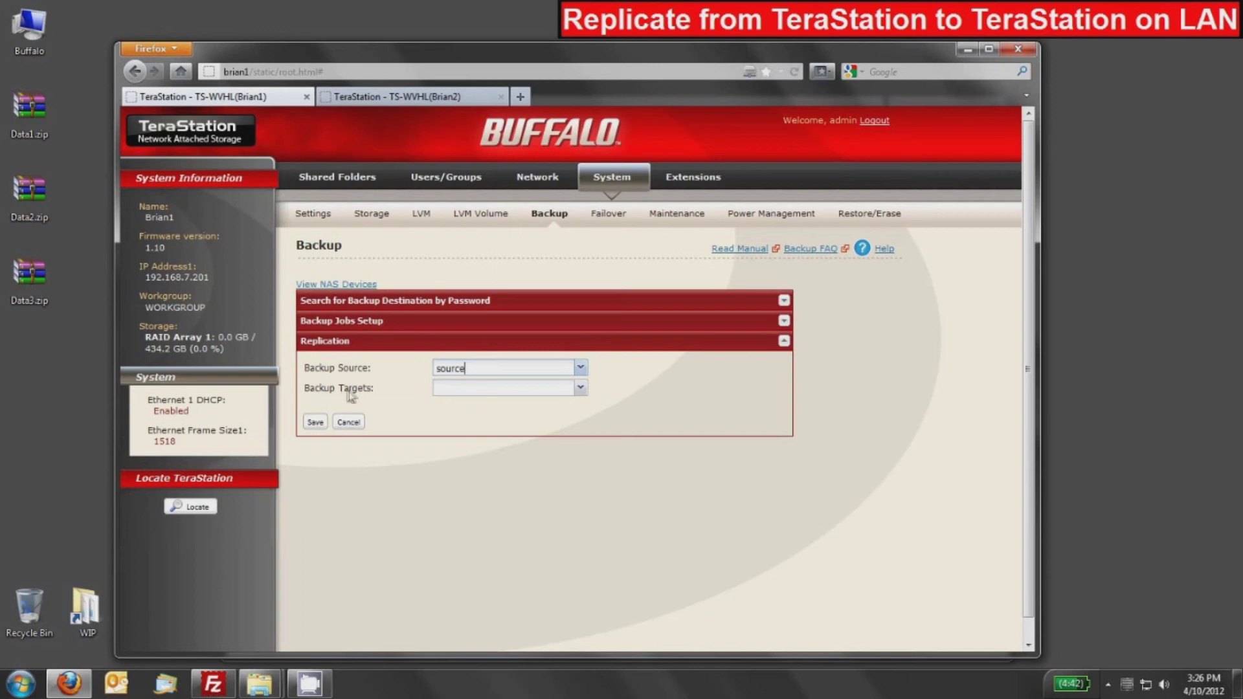
left_click(581, 389)
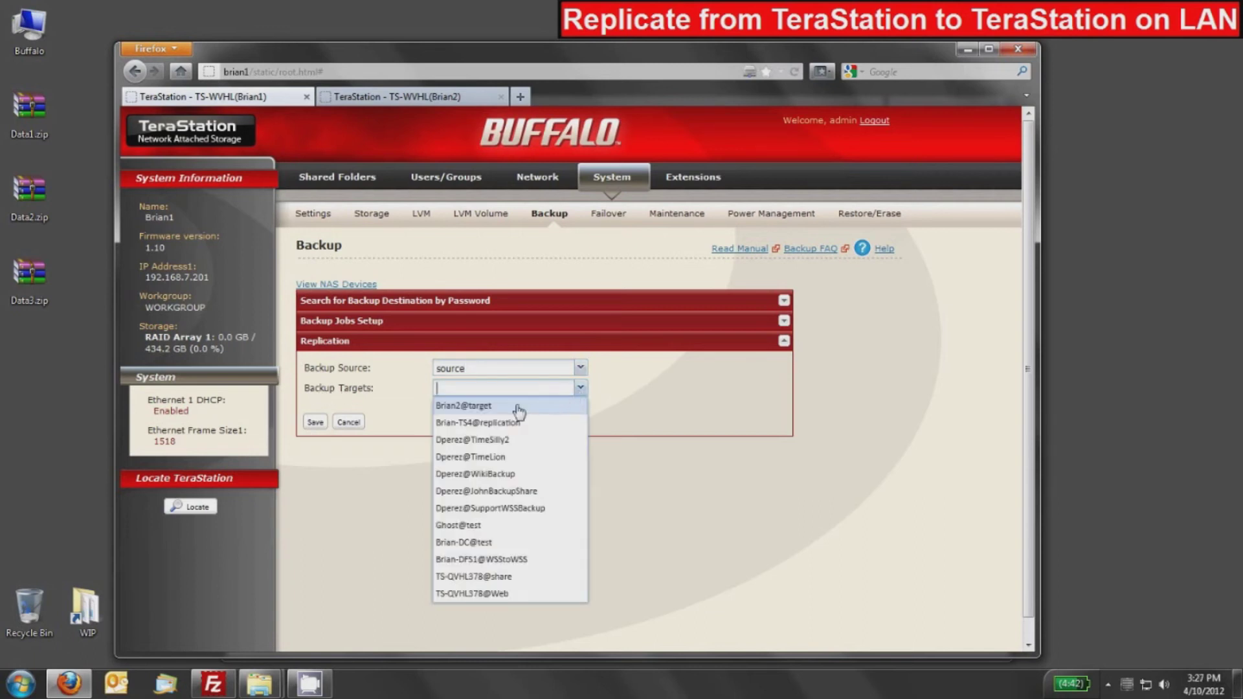
left_click(477, 407)
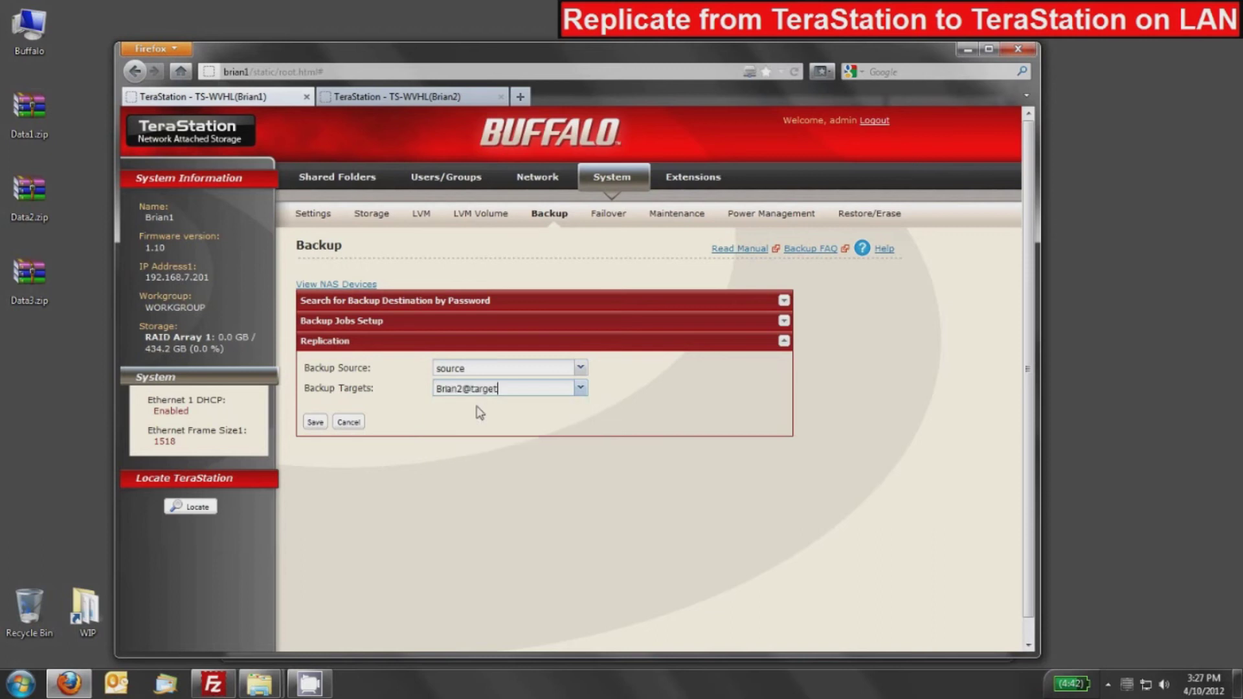
left_click(316, 423)
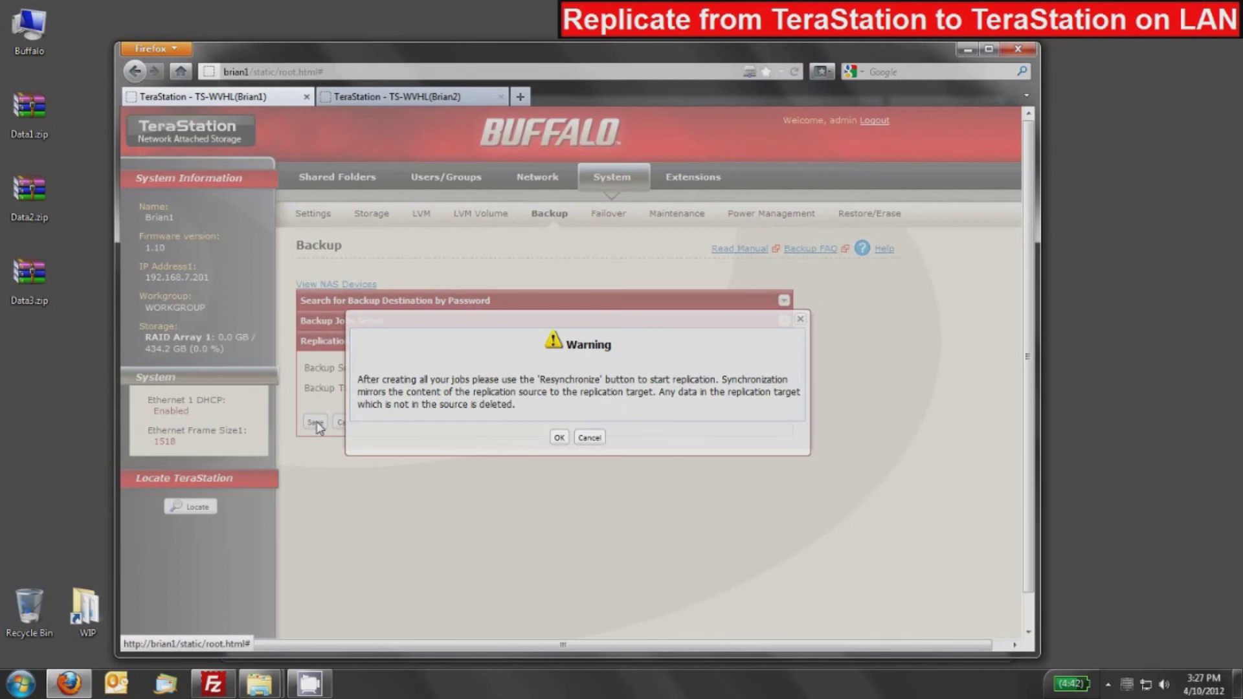
Accept the resynchronize warning to create the source-to-Brian2@target replication job.
left_click(559, 438)
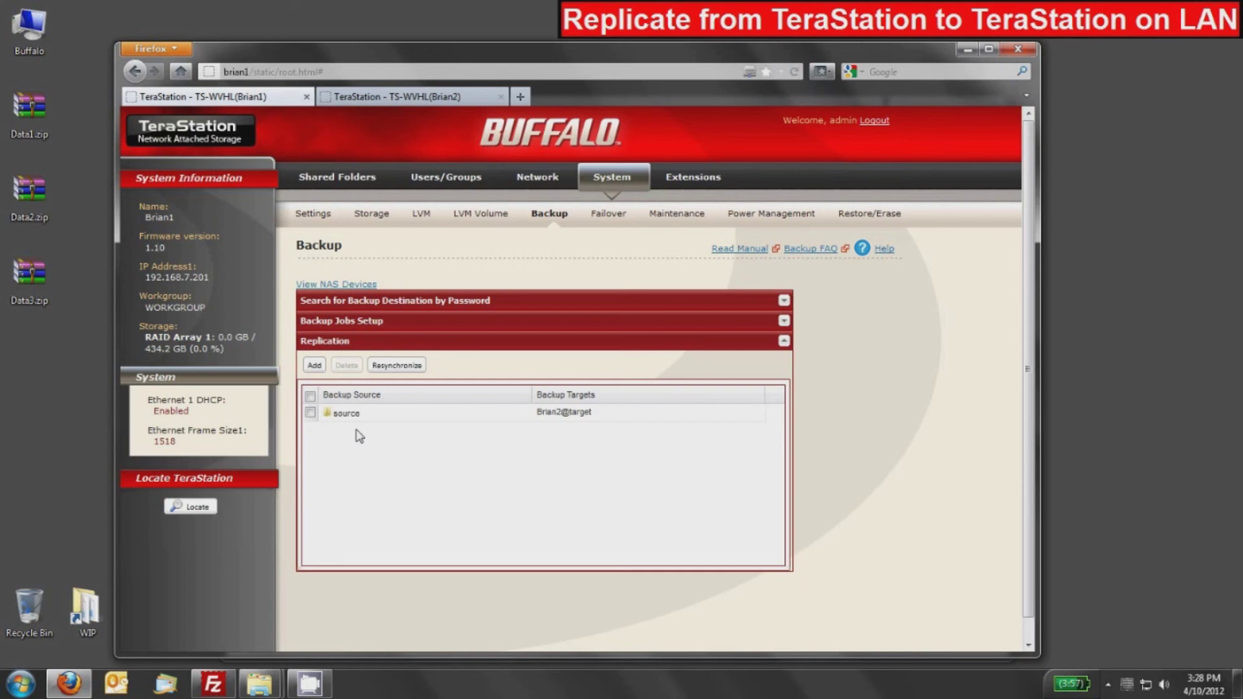
Minimize the browser and open brian1's 'source' and brian2's 'target' shares side by side.
left_click(965, 51)
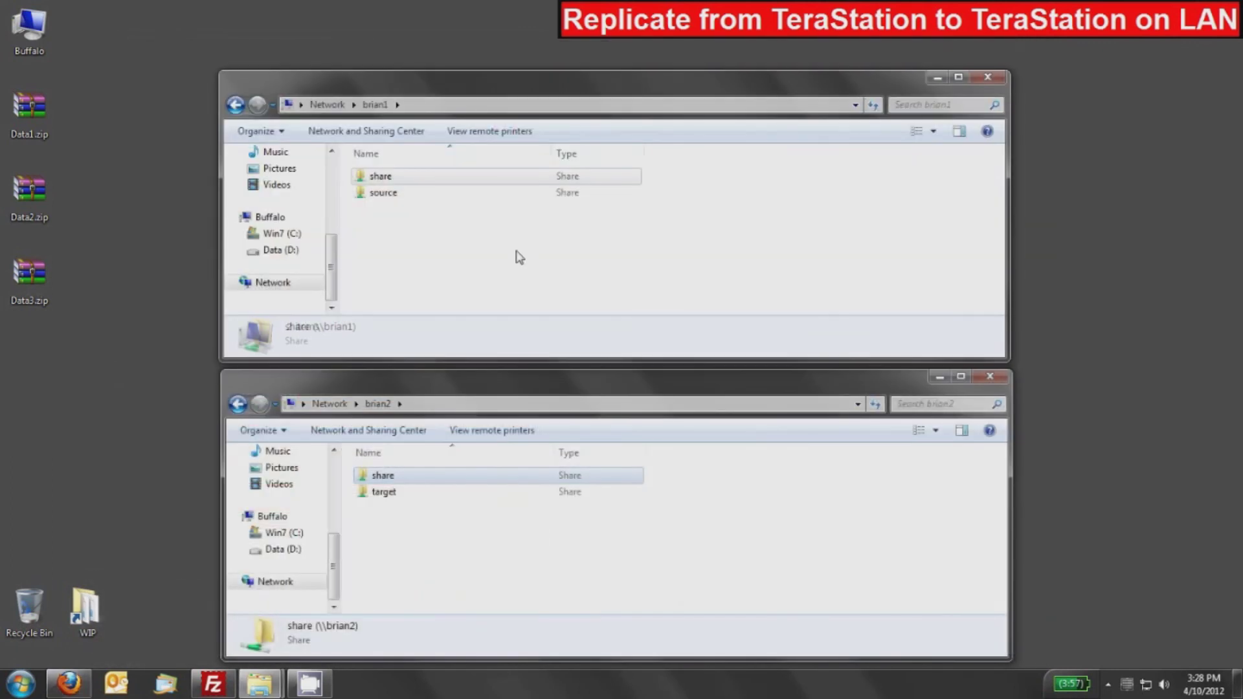
left_click(400, 568)
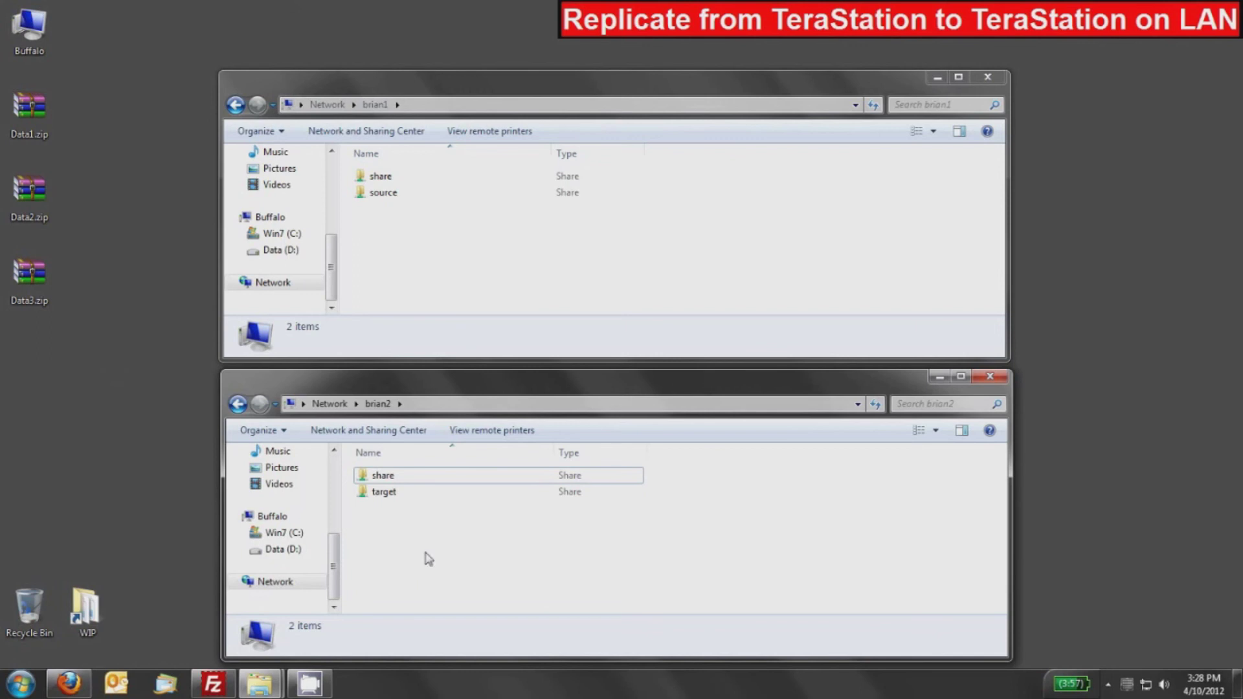
left_click(489, 276)
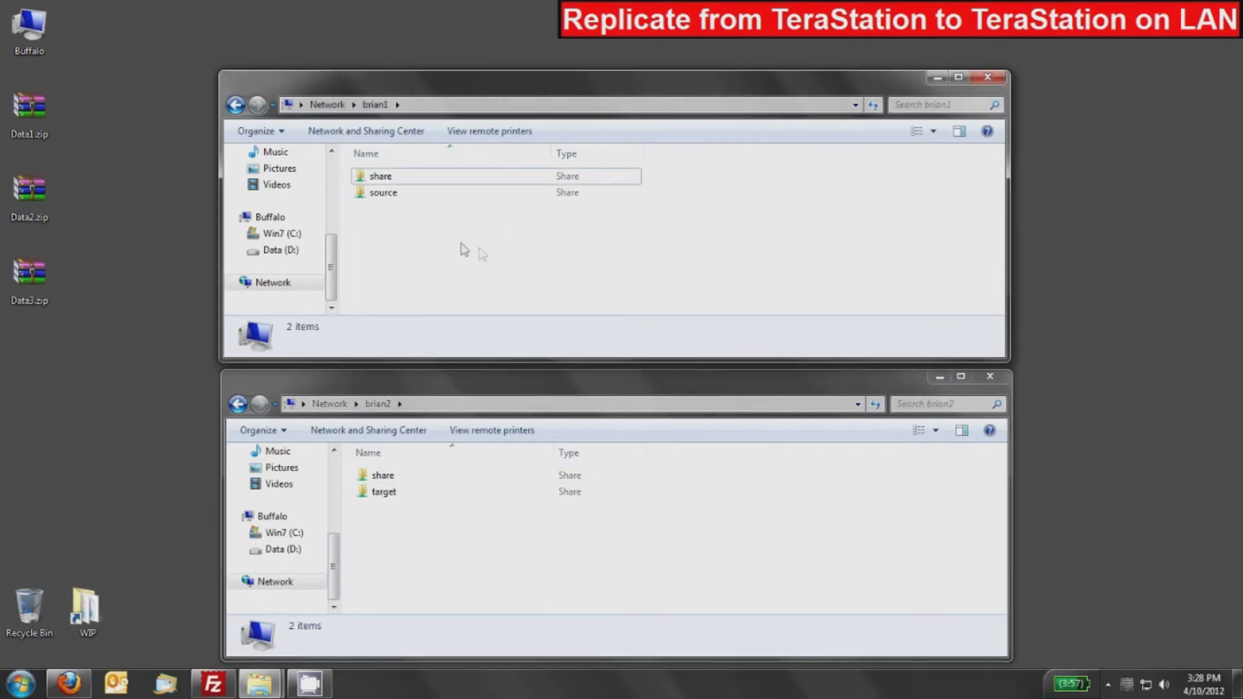
double_click(382, 194)
left_click(436, 555)
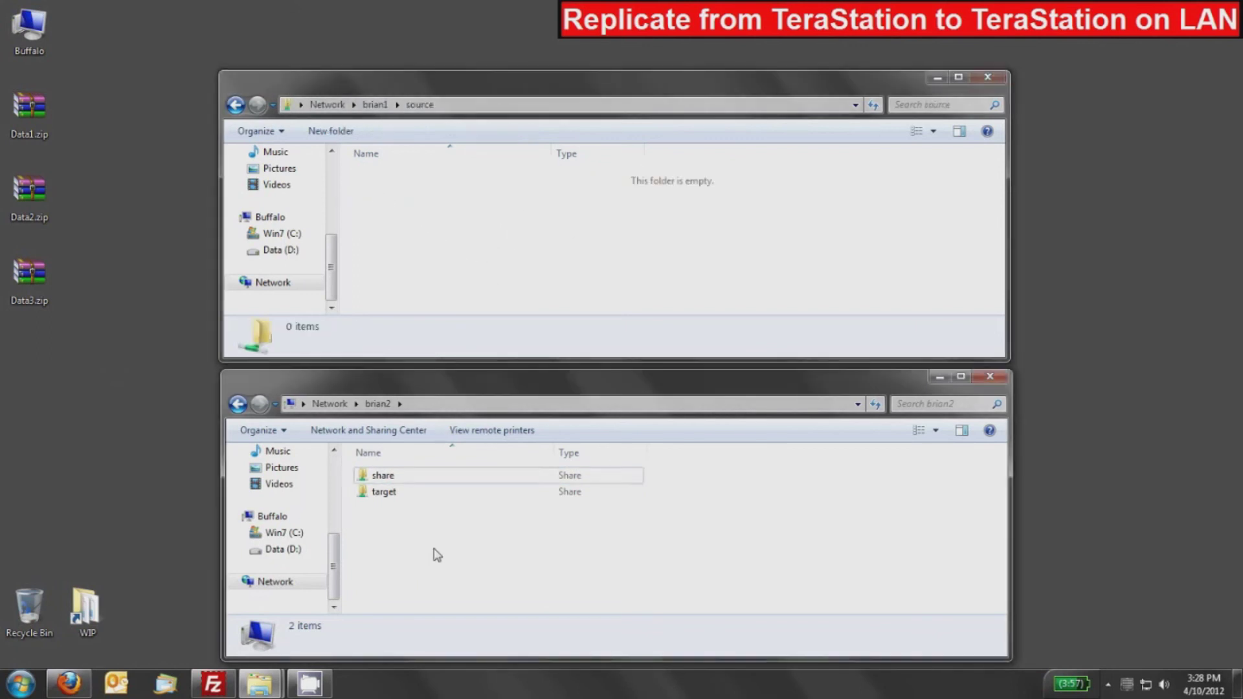
double_click(385, 492)
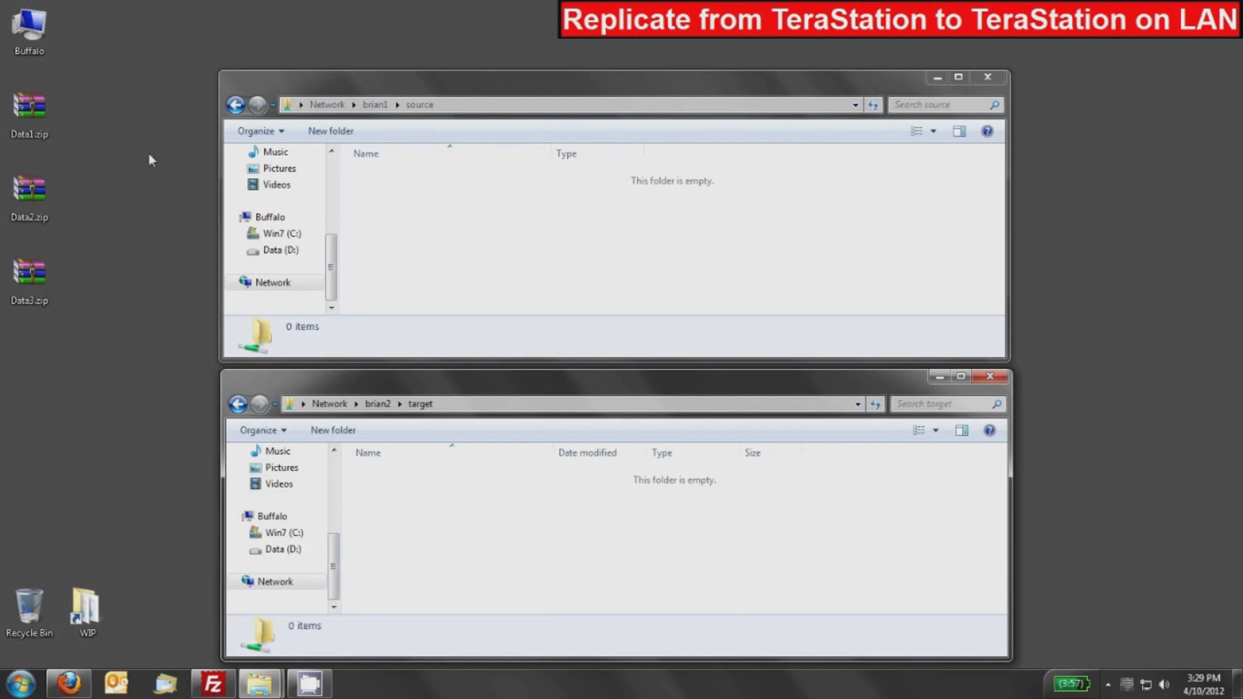
left_click_drag(96, 87, 22, 287)
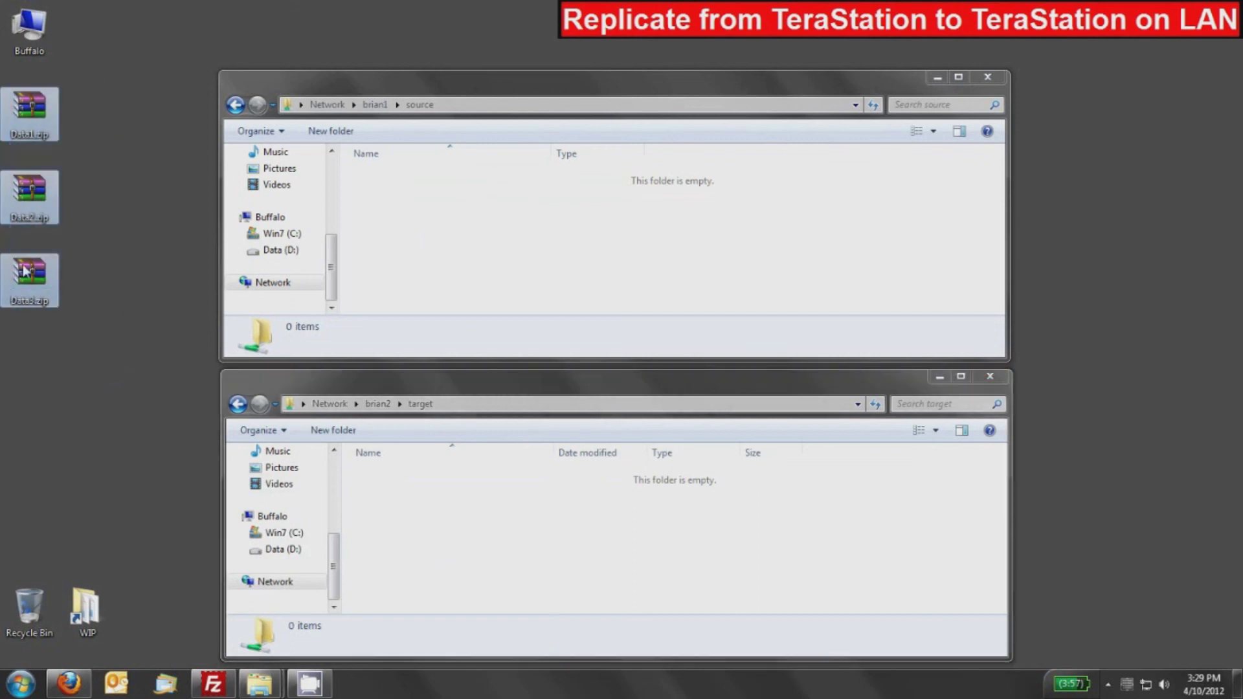
Drag Data1.zip, Data2.zip and Data3.zip into brian1's source share and move the progress box aside.
left_click_drag(28, 105, 467, 222)
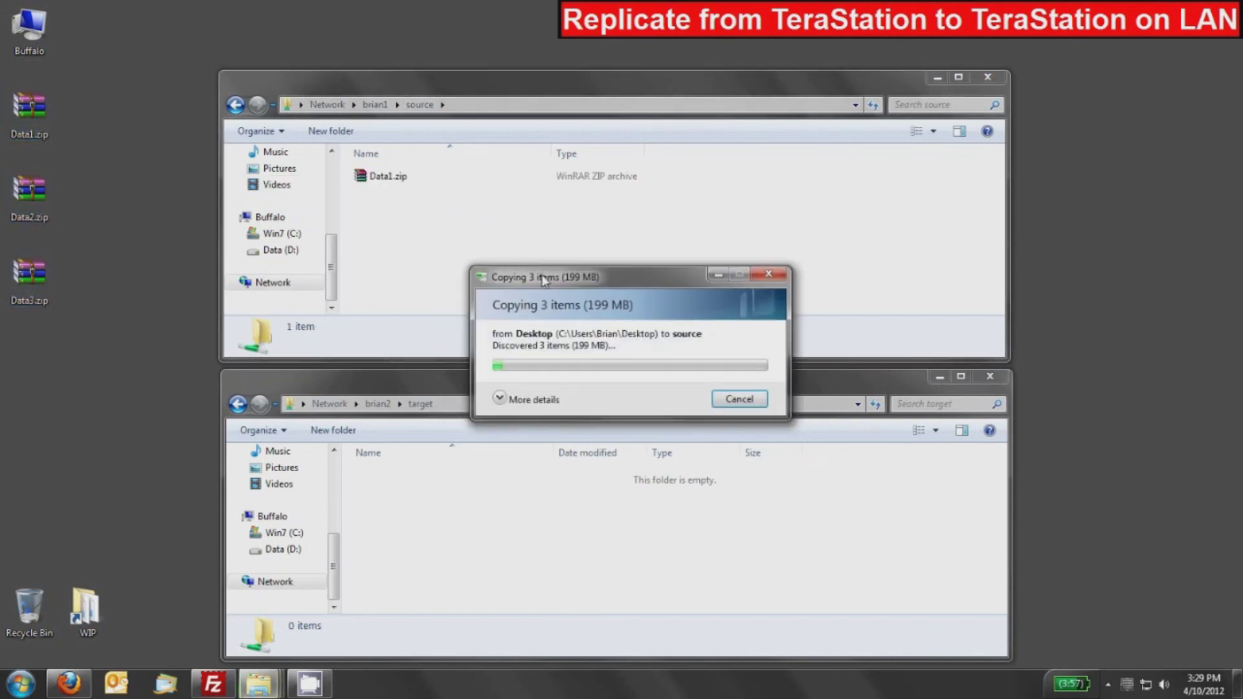
left_click_drag(531, 282, 626, 149)
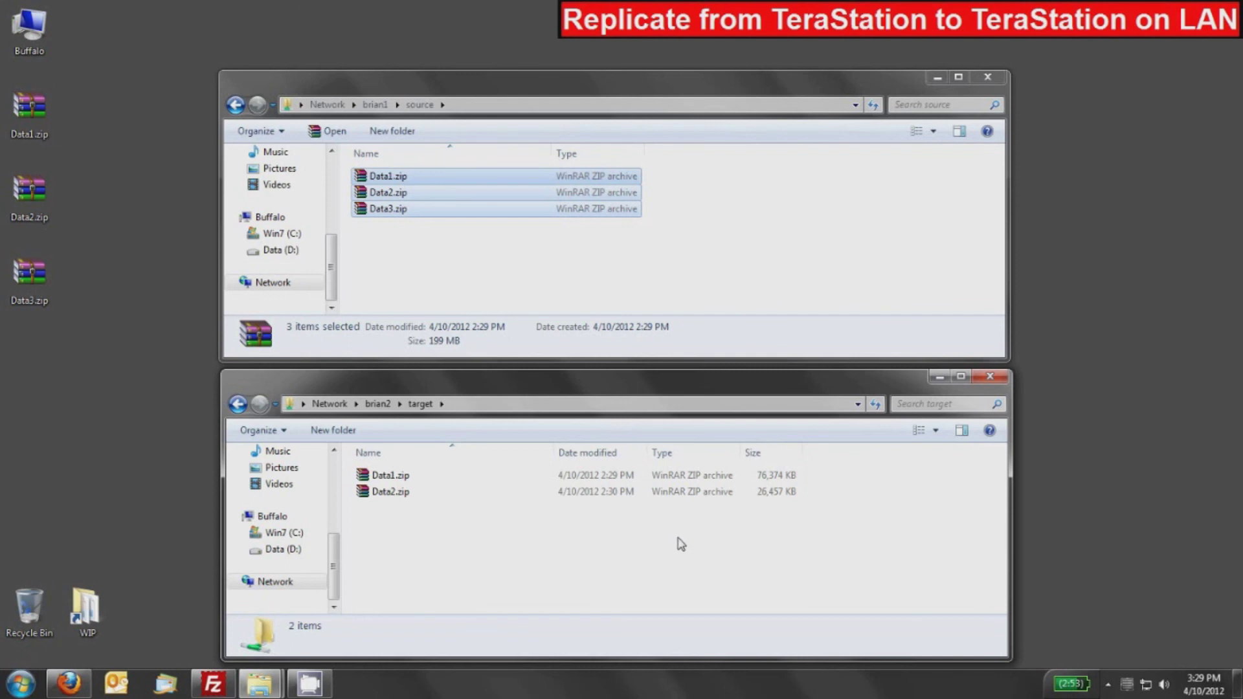
Check that Data3.zip from source now appears in the target share.
left_click(411, 233)
left_click(390, 211)
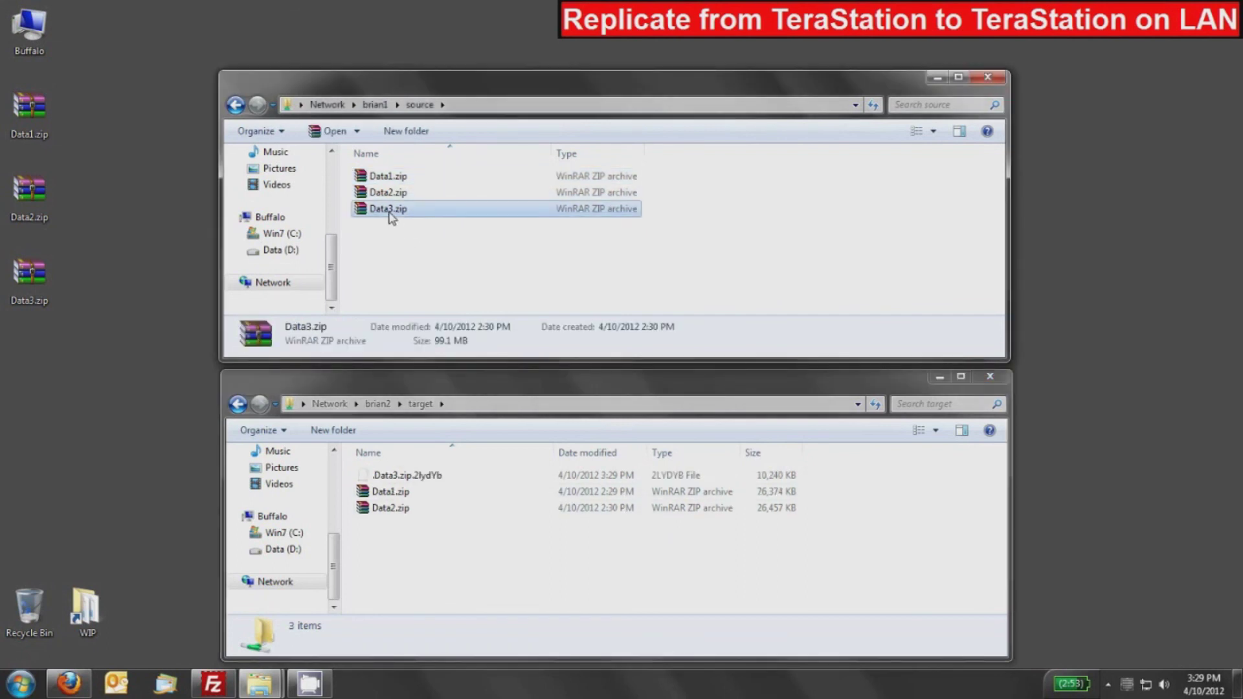
left_click(453, 569)
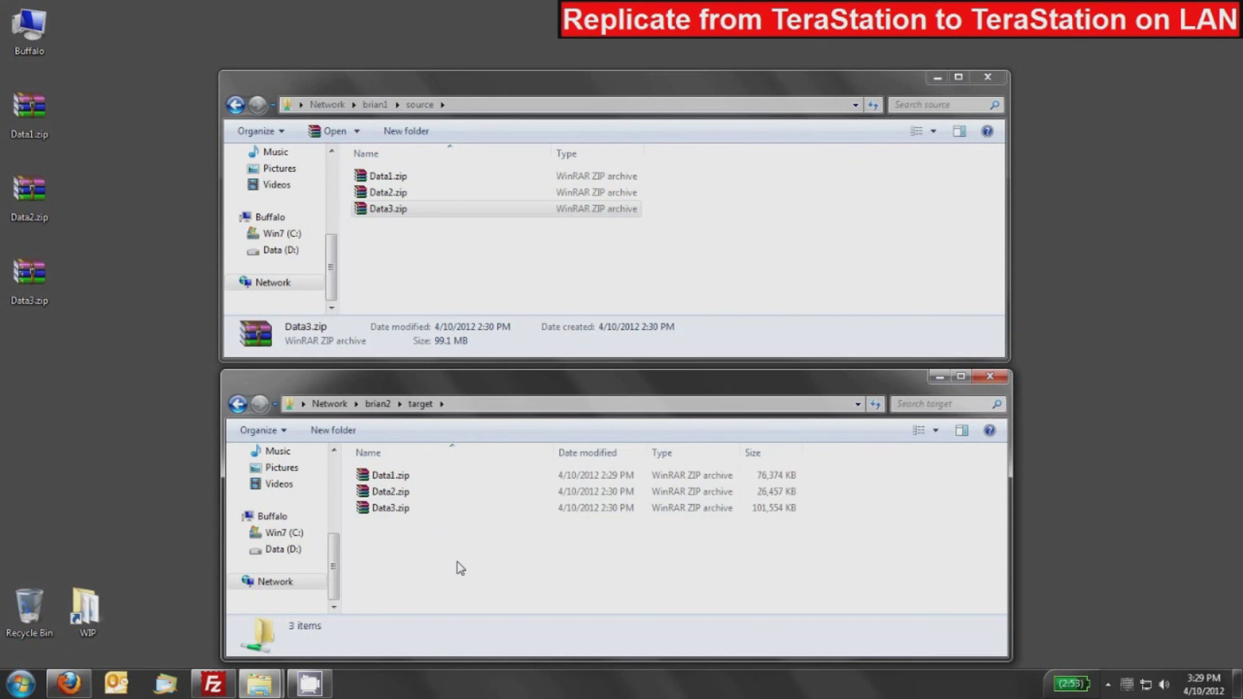
Delete Data1.zip from the source share.
left_click(430, 272)
left_click(414, 176)
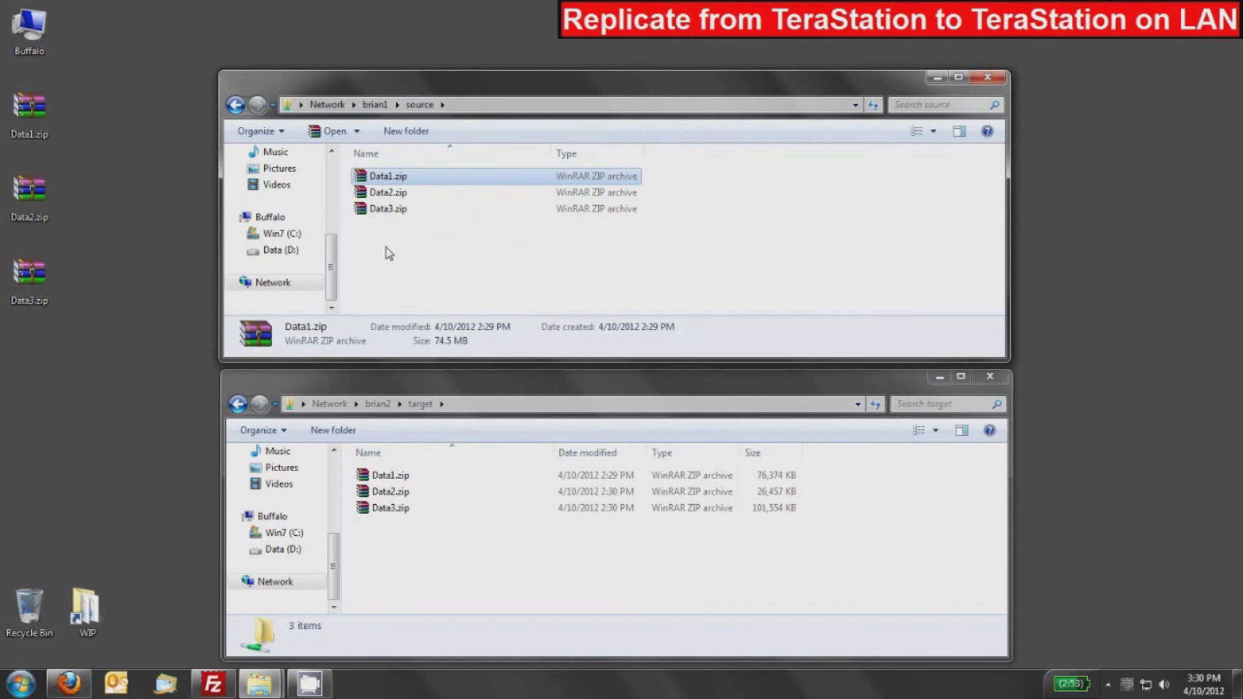
key("Delete")
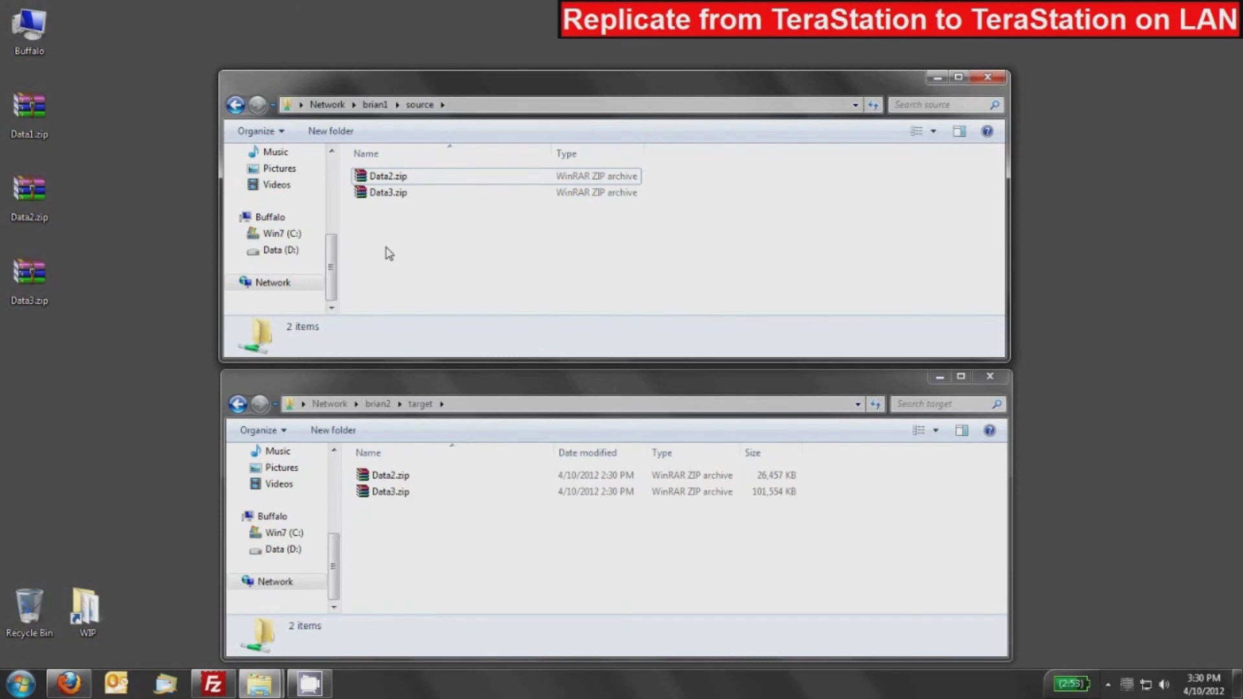
Create a folder in source, keeping the default name 'New folder'.
right_click(386, 247)
mouse_move(431, 425)
left_click(615, 422)
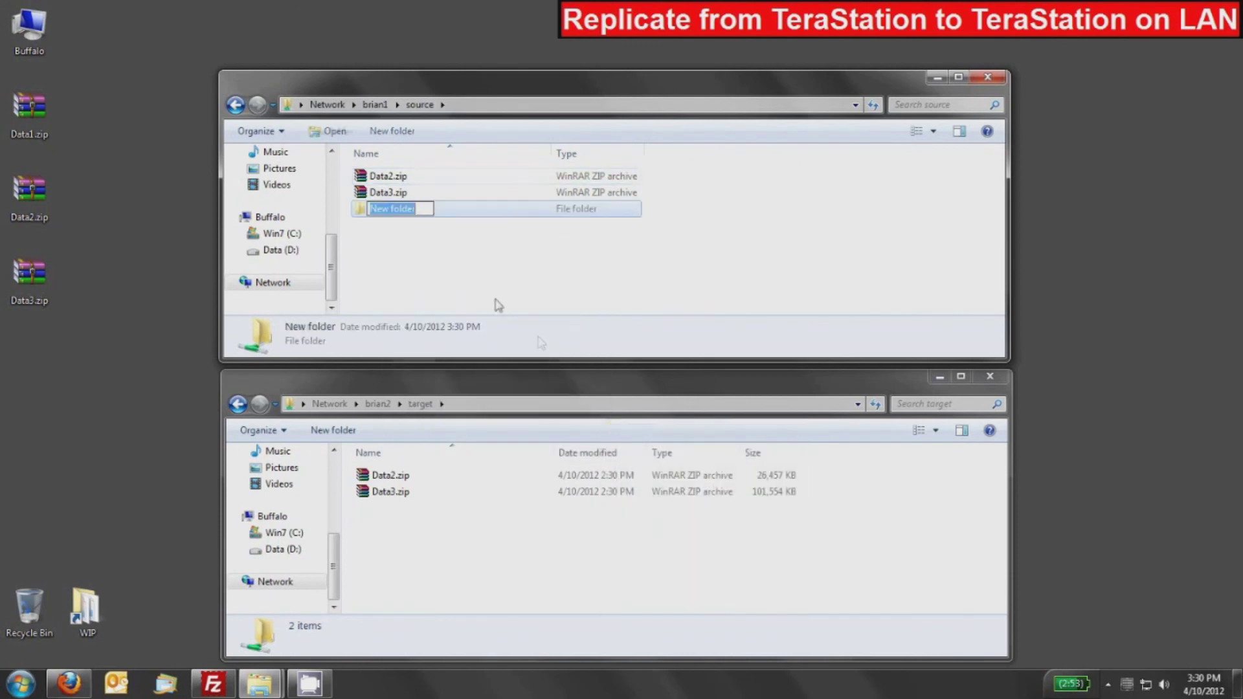
left_click(436, 266)
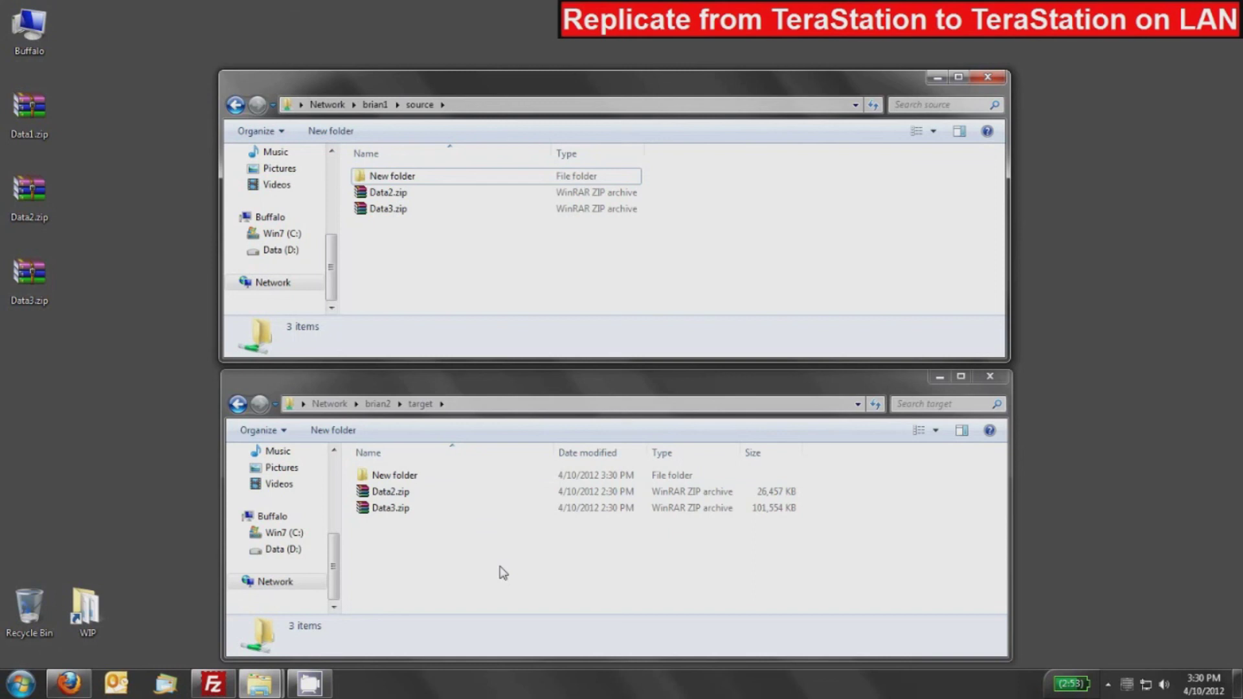
Bring back the TeraStation Backup page showing source replicating to Brian2@target.
left_click(72, 687)
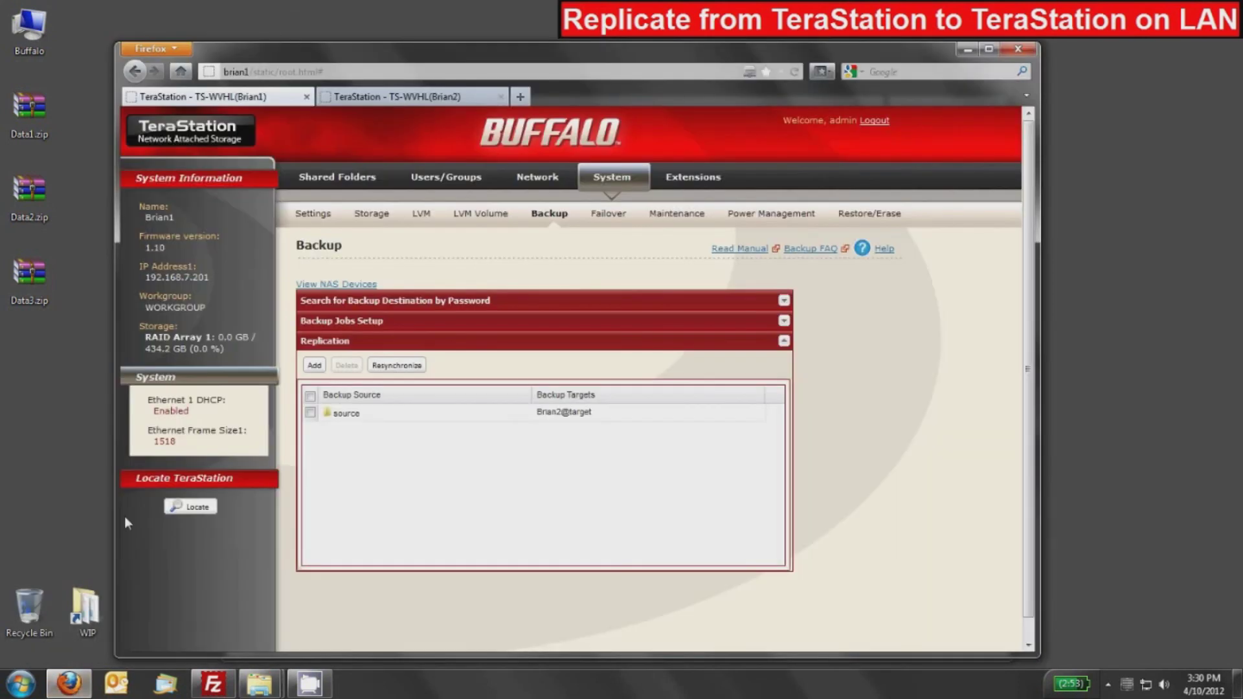